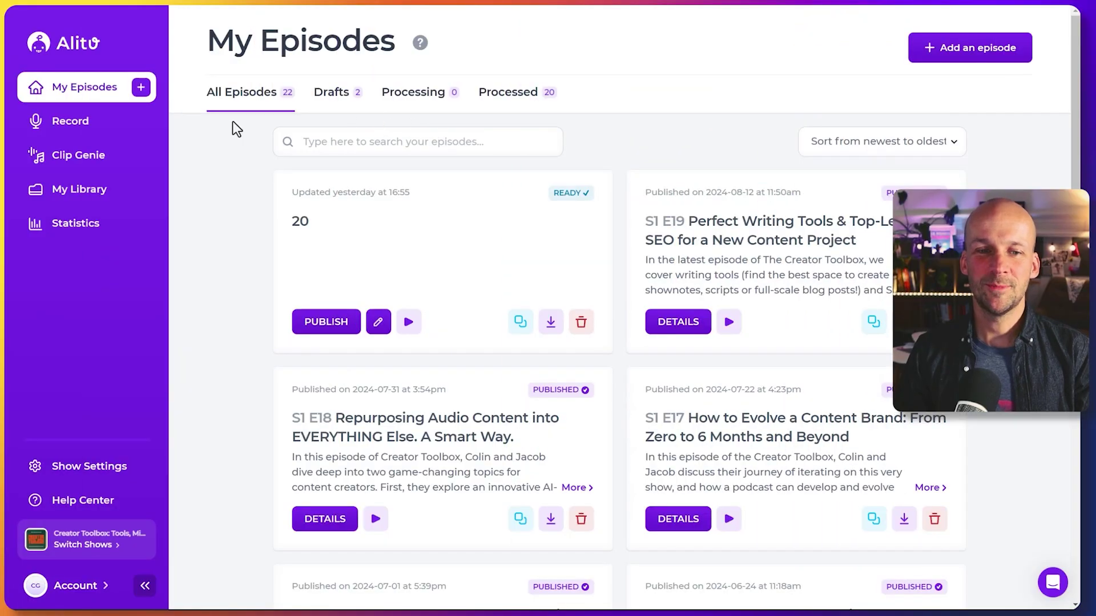
- Open the Record setup and keep the RODE Desktop Microphone selected as input
left_click(95, 135)
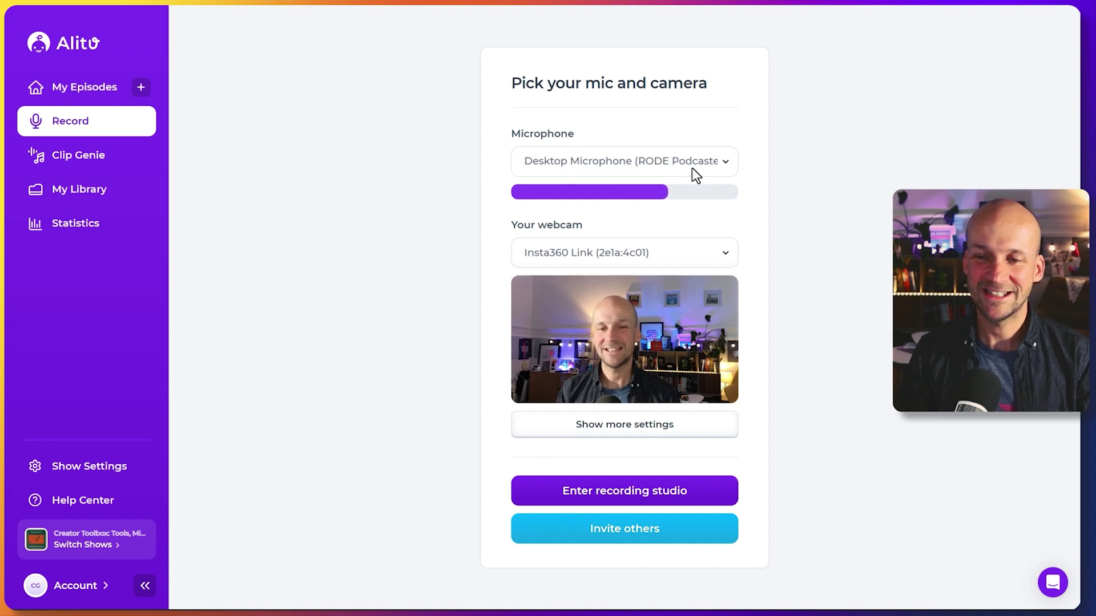
left_click(720, 171)
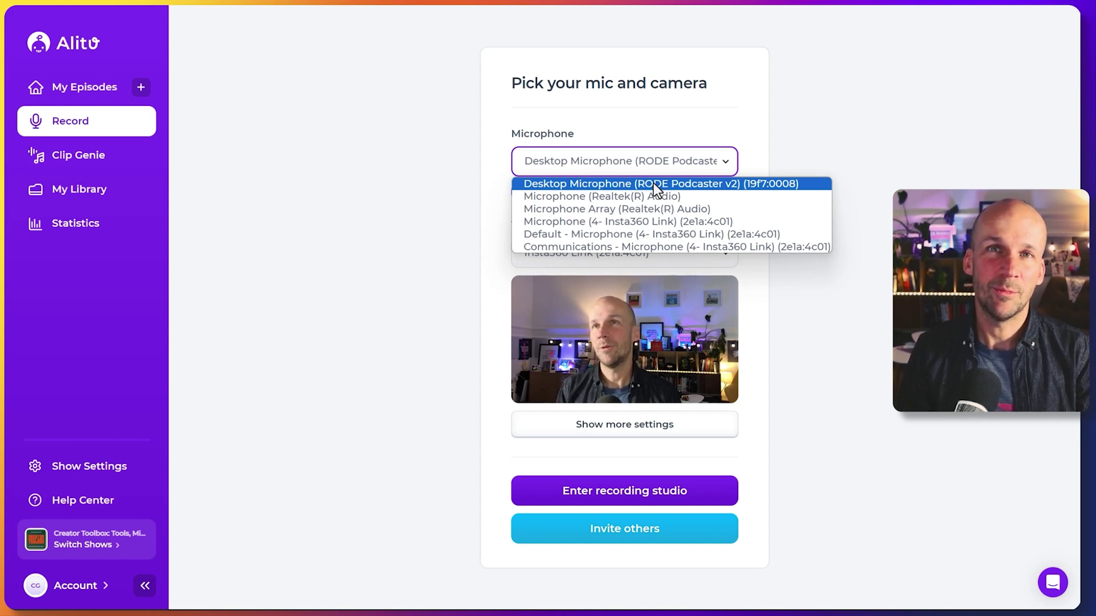
left_click(455, 194)
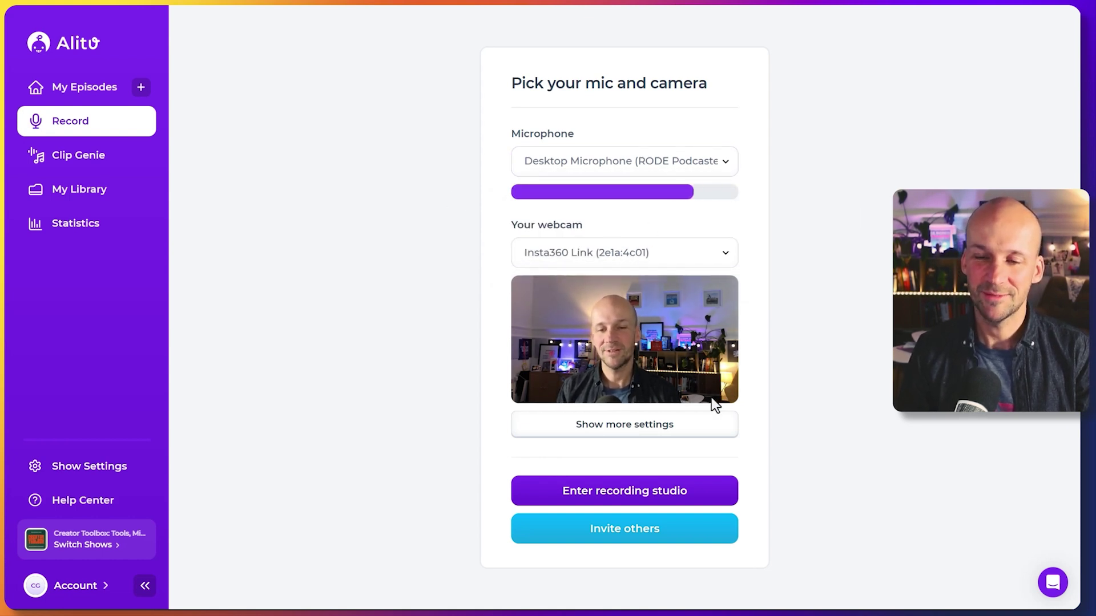
- Enter the recording studio and dismiss the start-recording tip
left_click(623, 498)
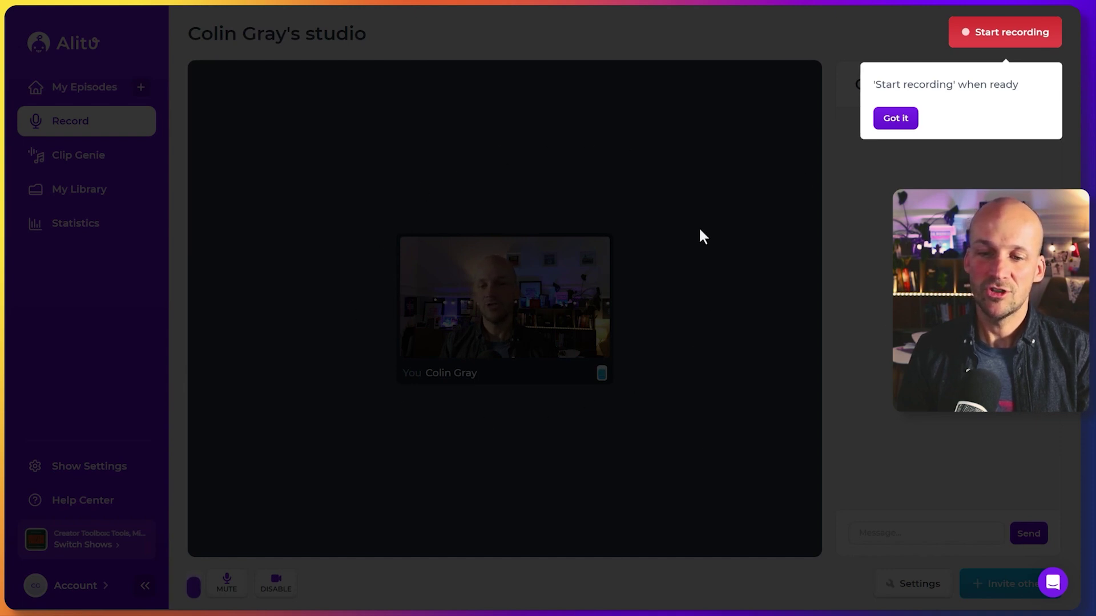
left_click(908, 125)
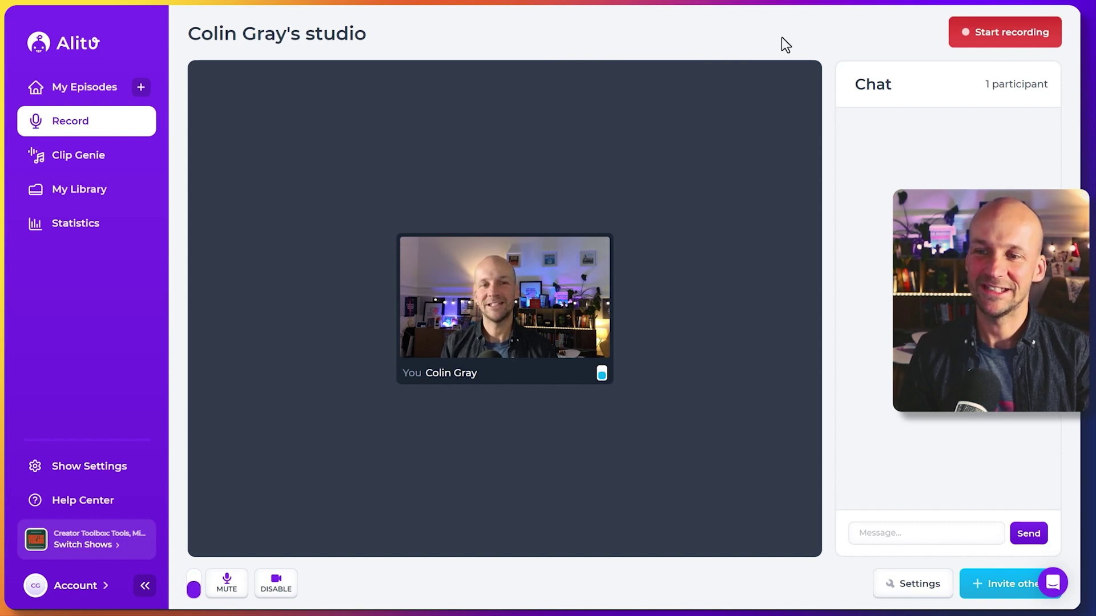
- Start a solo studio recording and let it run to about 1:19
left_click(998, 33)
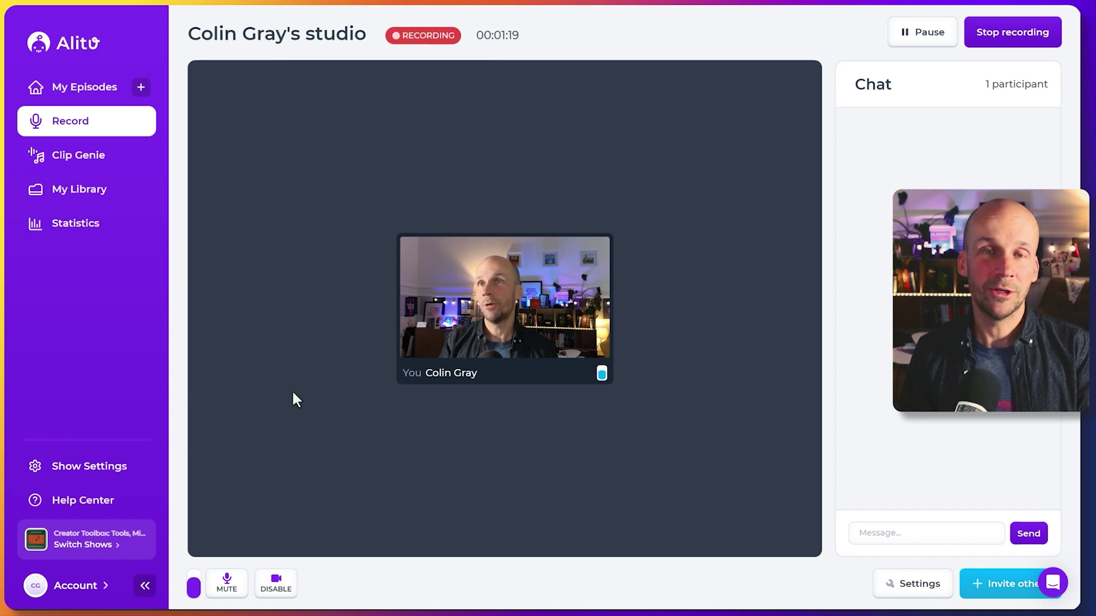
- Mute the microphone briefly, then unmute it while recording continues
left_click(235, 589)
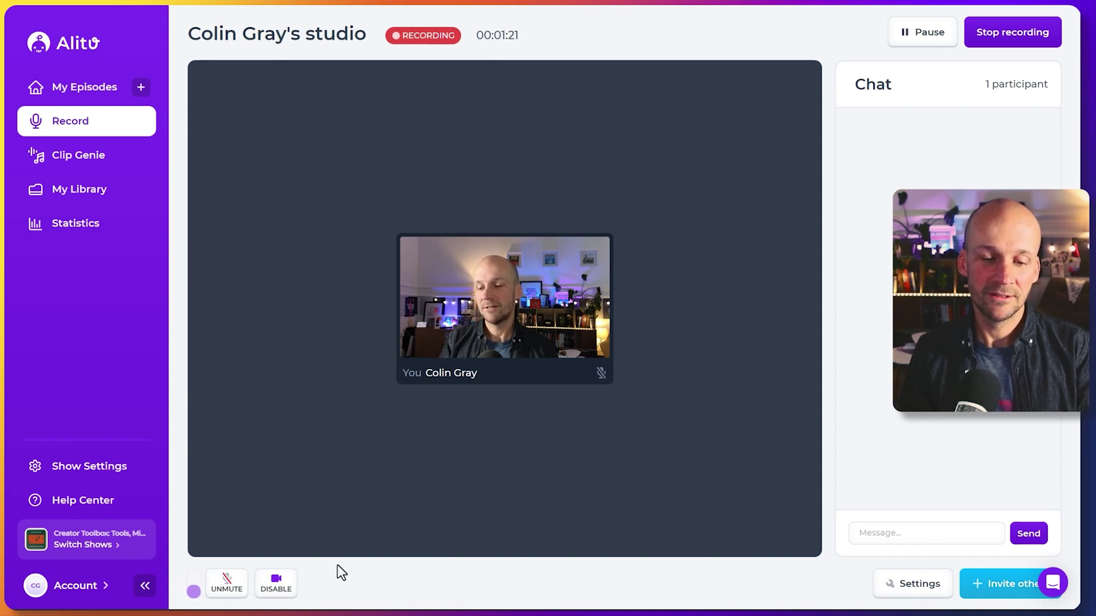
left_click(226, 584)
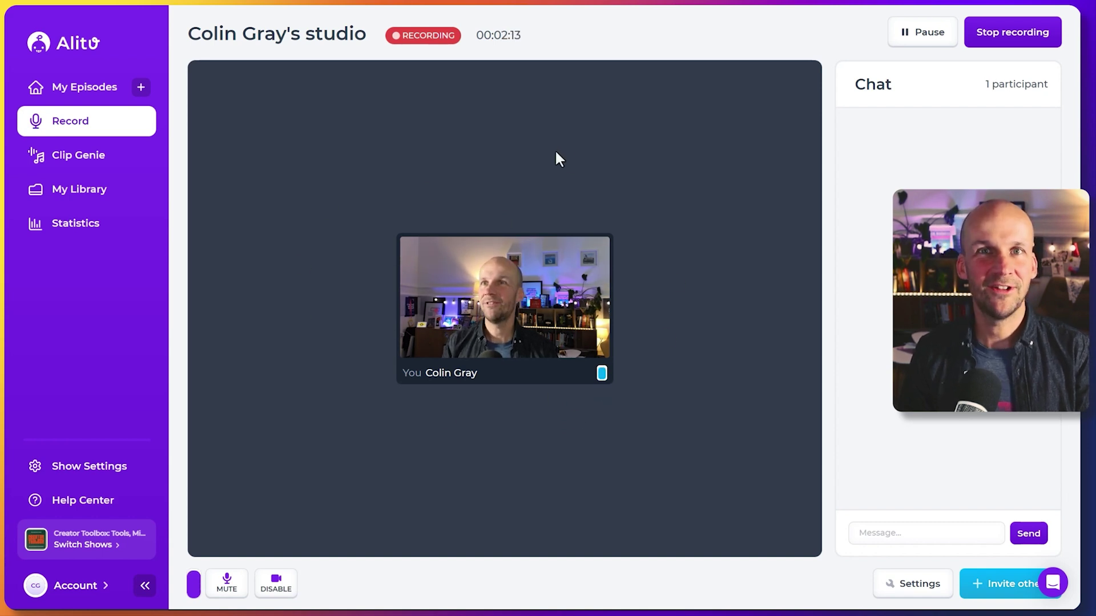
- Stop and save the recording, then view Call Recording 20/08/2024 in the Library
left_click(1017, 29)
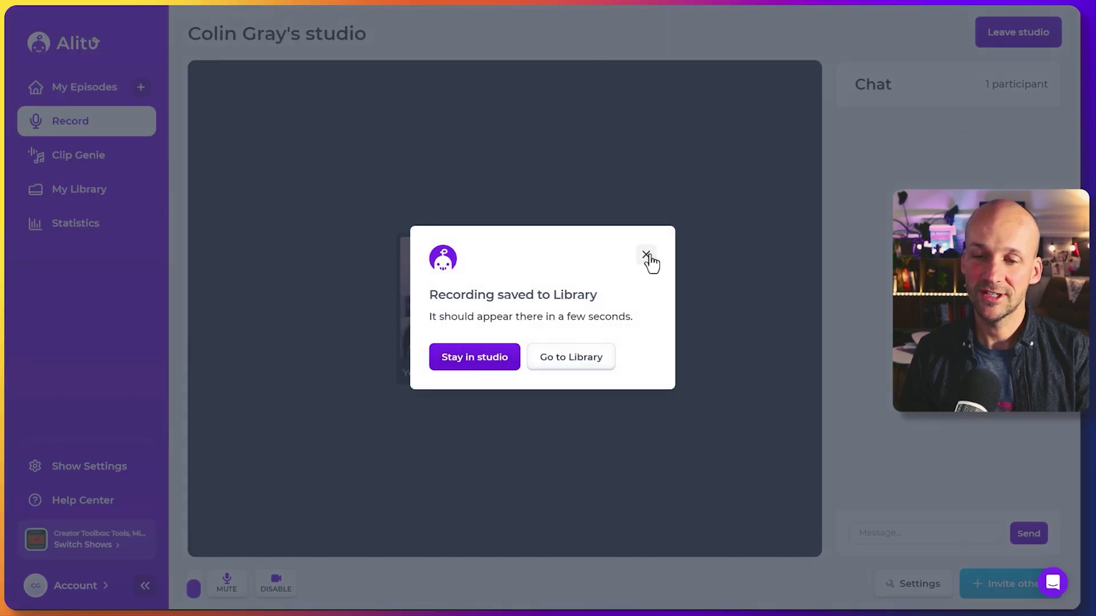
left_click(588, 364)
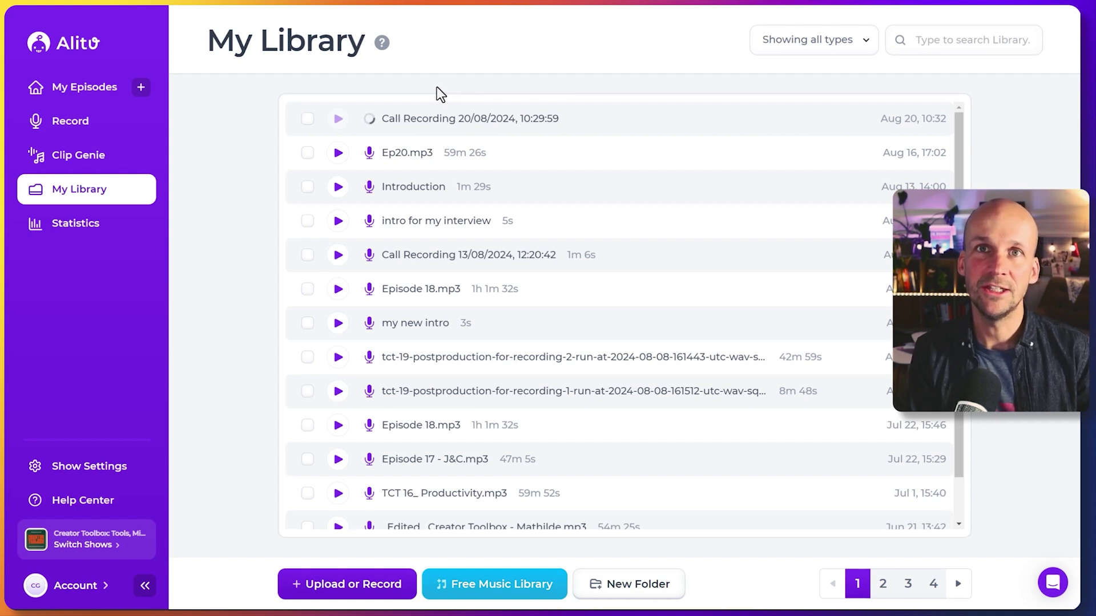
- Return from the library to the My Episodes list of 22 episodes
mouse_move(362, 132)
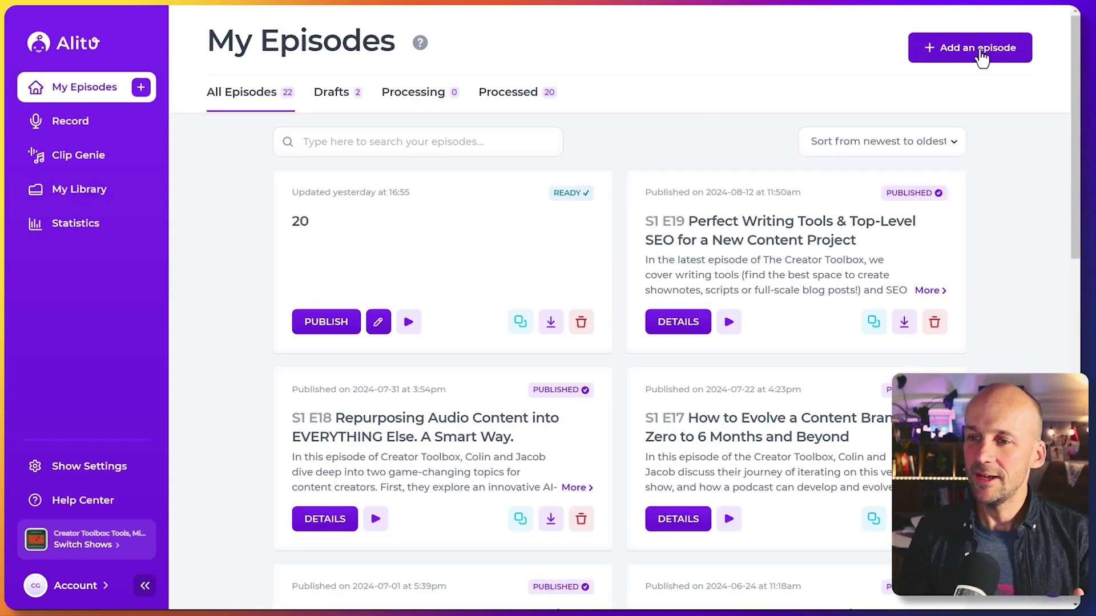
- Add a new episode titled 'Lesson 1 on my new course' and save its details
left_click(977, 49)
left_click(537, 223)
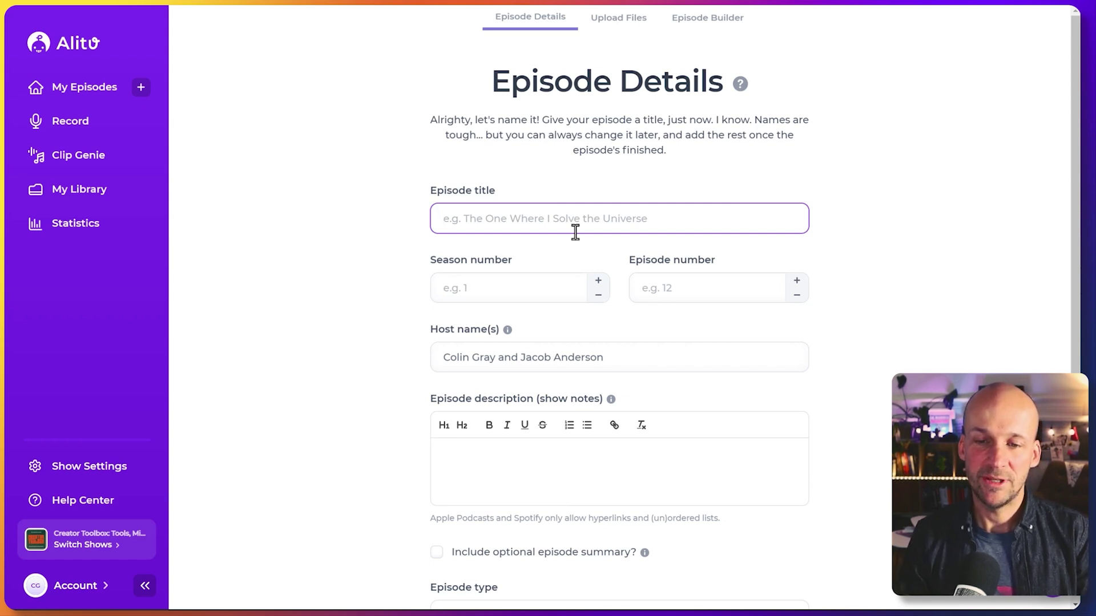
type("Lesson 1 on my new course")
scroll(638, 257, "down", 3)
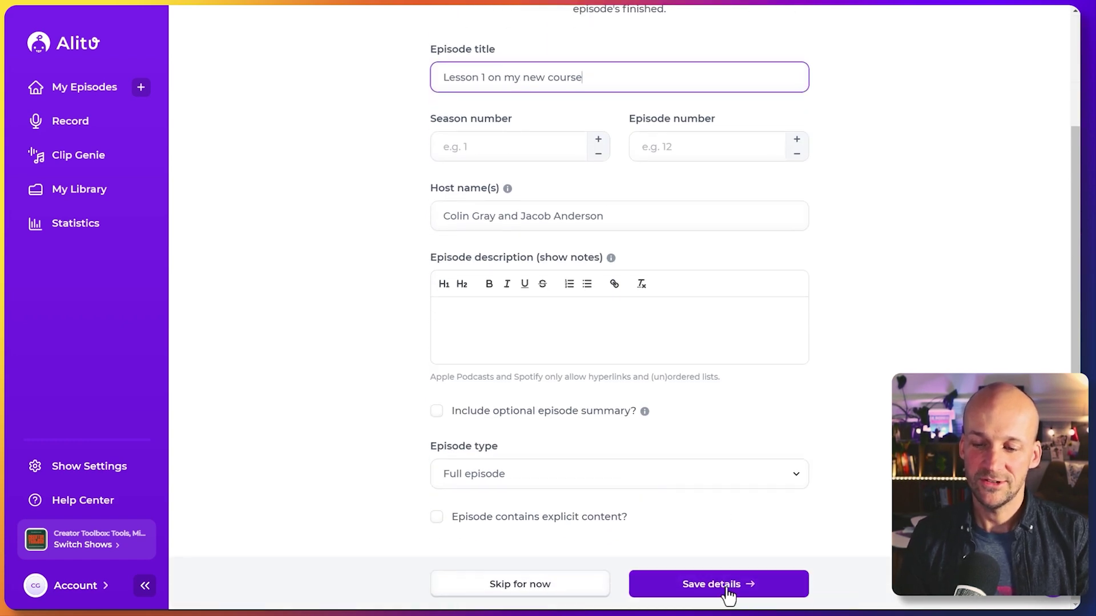
left_click(726, 584)
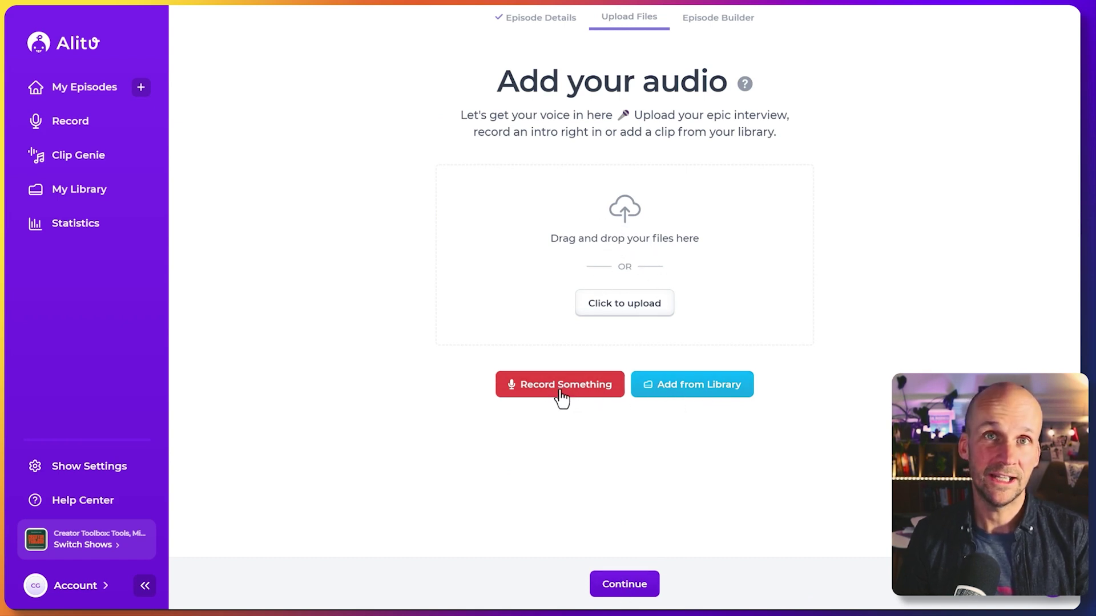
- Add Call Recording 20/08/2024 as the episode's main clip in the builder
left_click(628, 587)
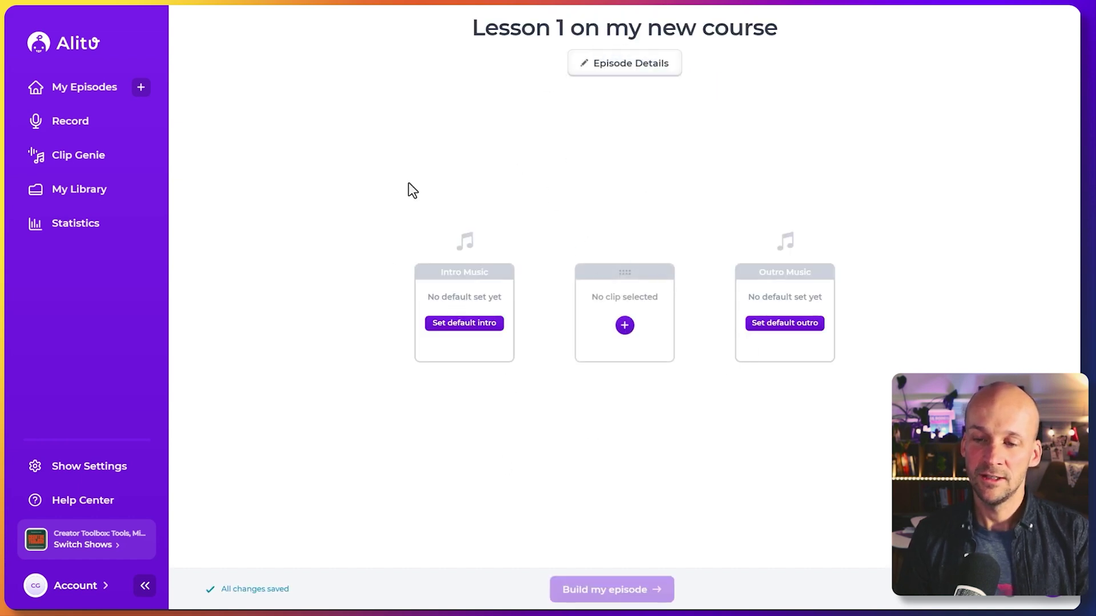
left_click(625, 327)
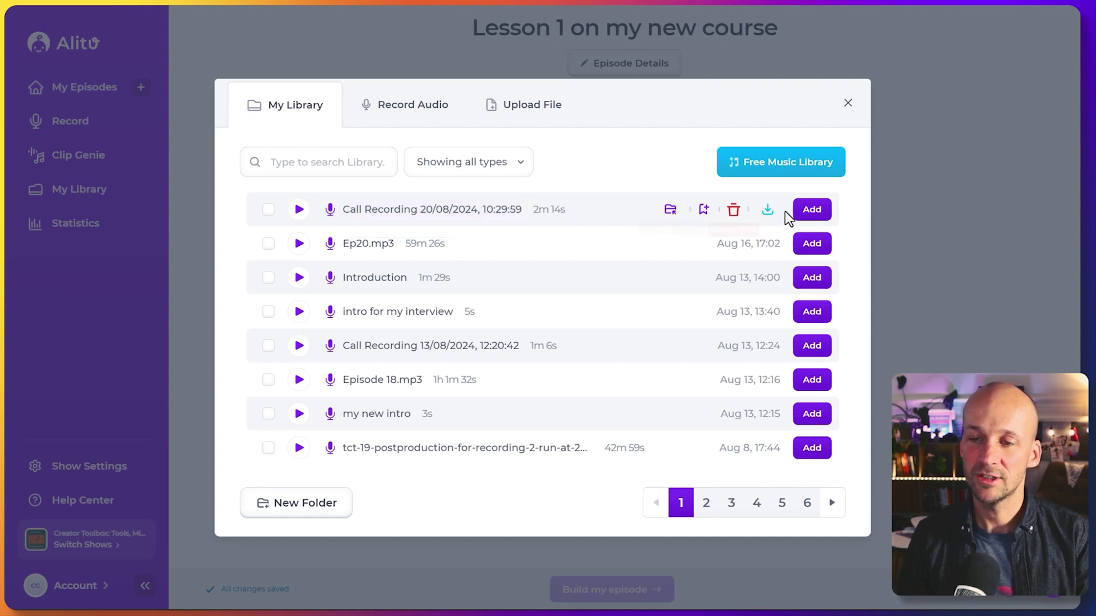
left_click(810, 211)
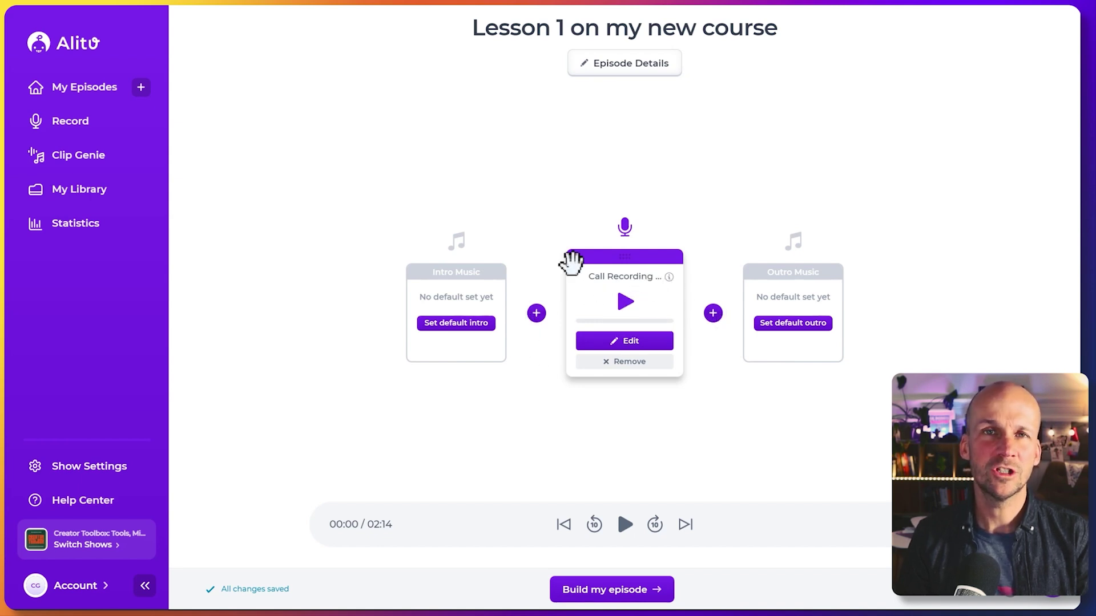
- Add another clip after the call recording, choosing Record Audio instead of Upload File
left_click(712, 314)
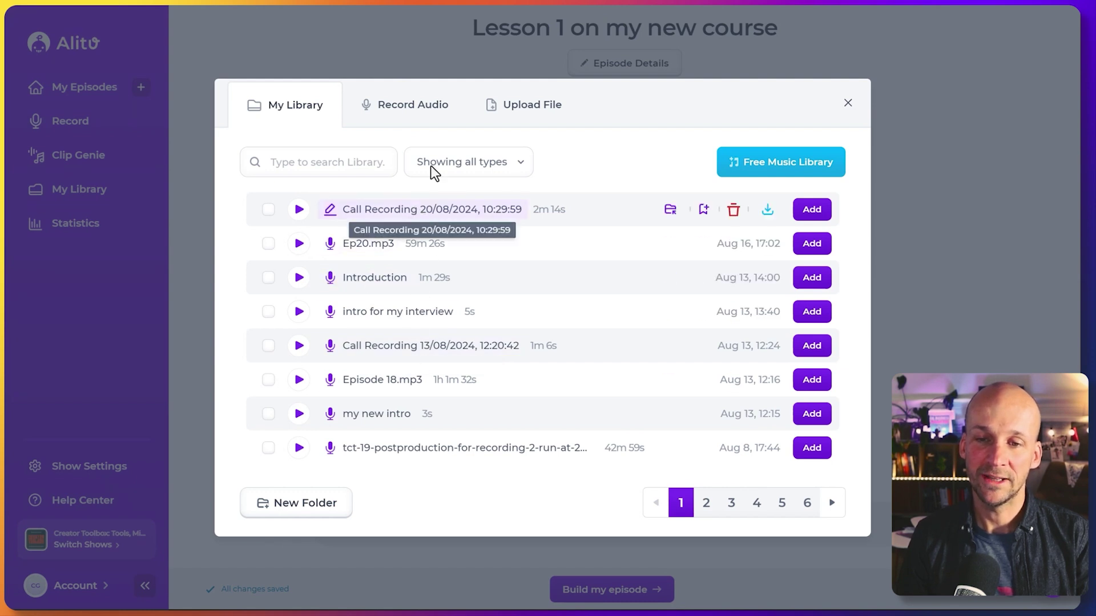
left_click(532, 112)
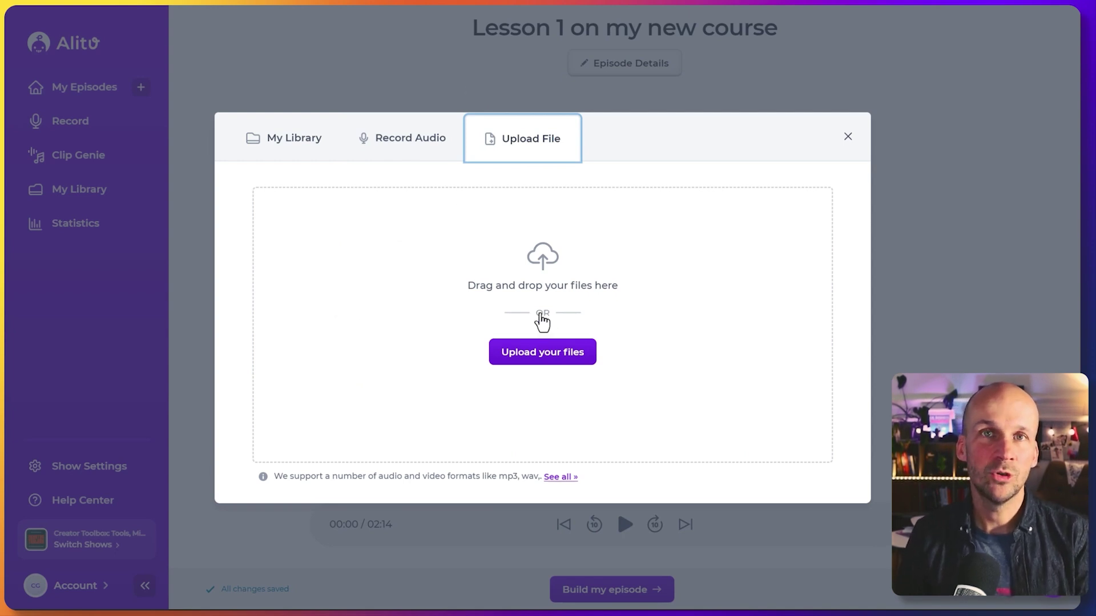
left_click(409, 151)
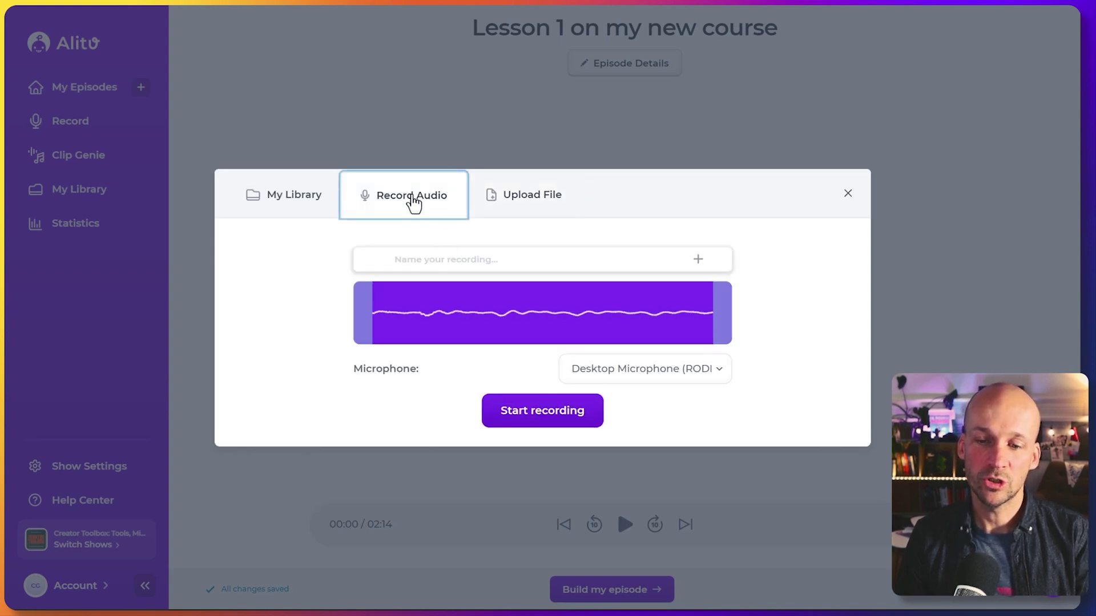
- Record a 13-second clip named 'part 2' and save it after the call recording
type("part 2")
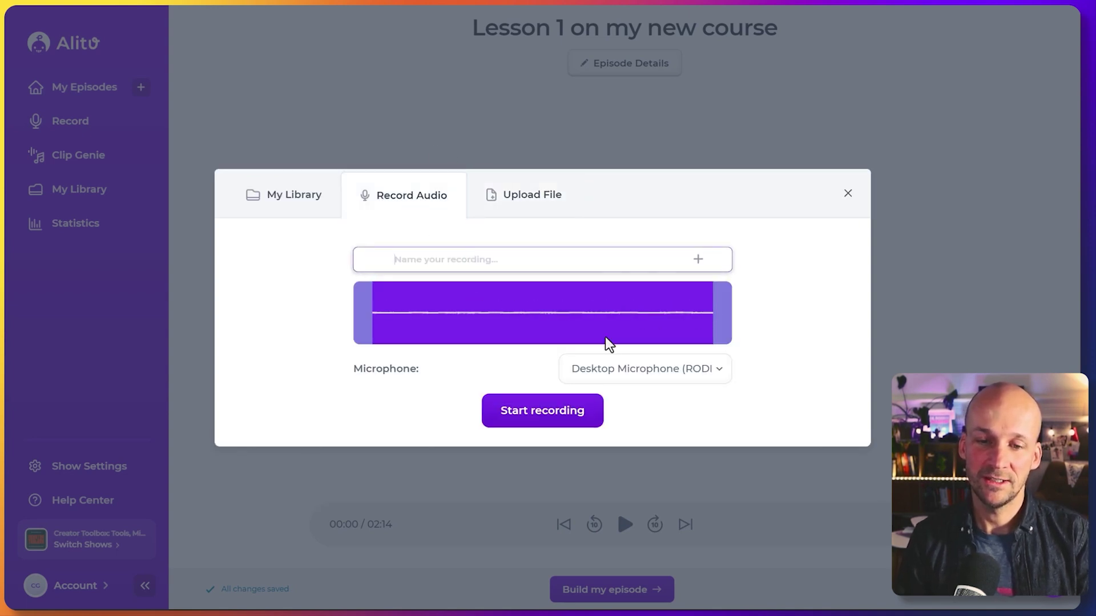
left_click(529, 417)
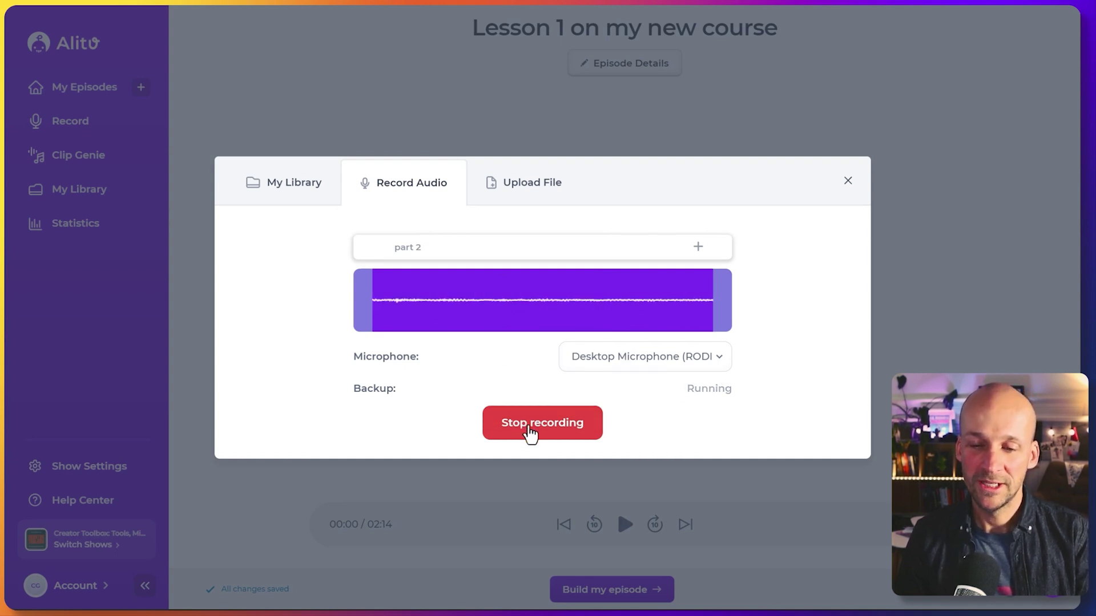
left_click(486, 433)
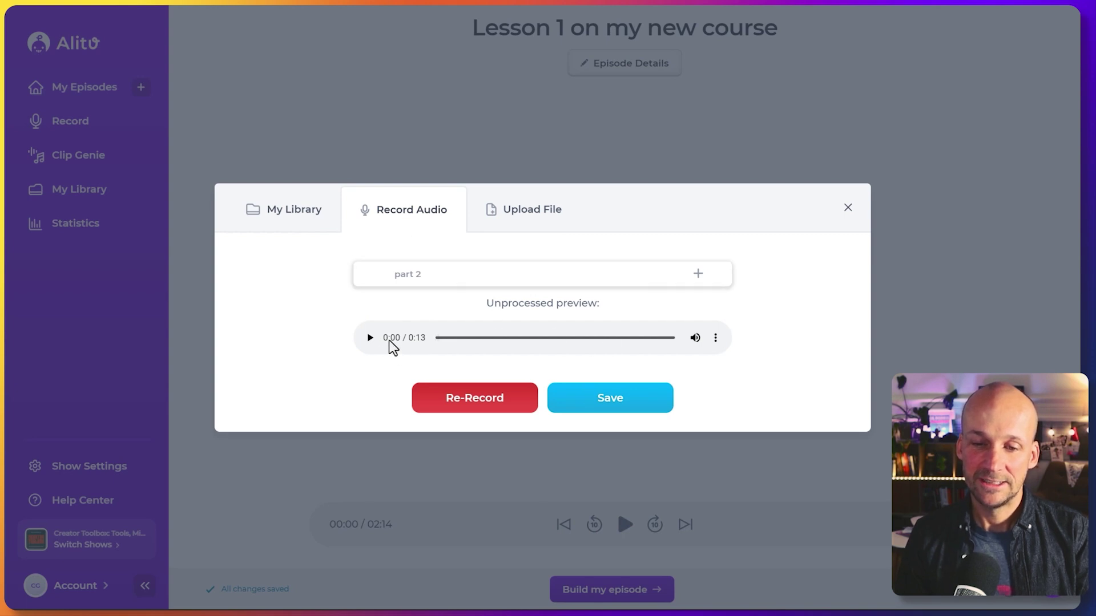
left_click(613, 400)
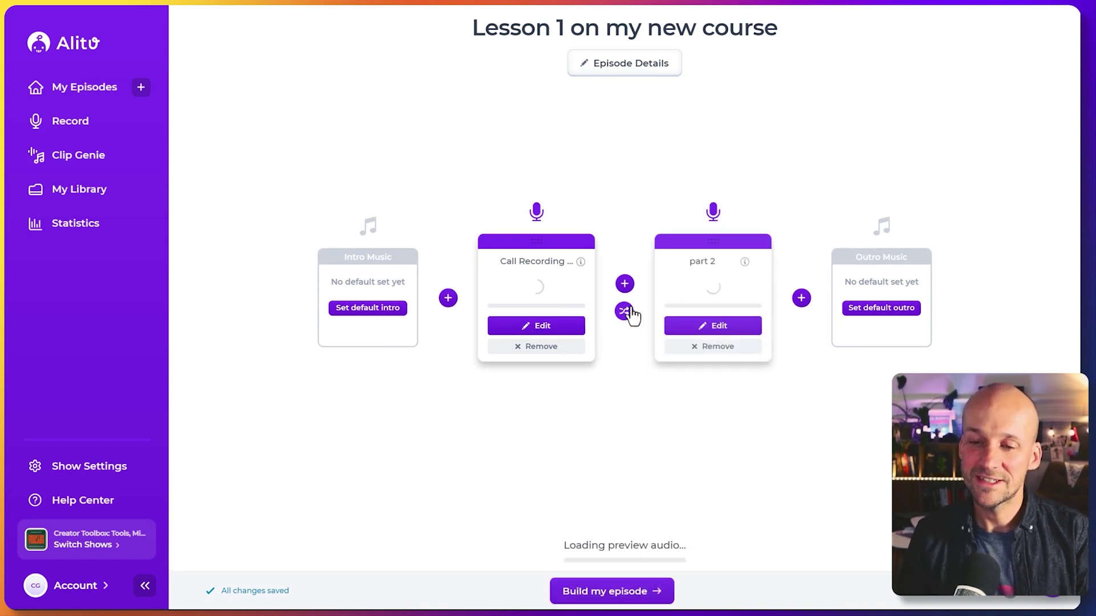
left_click(625, 299)
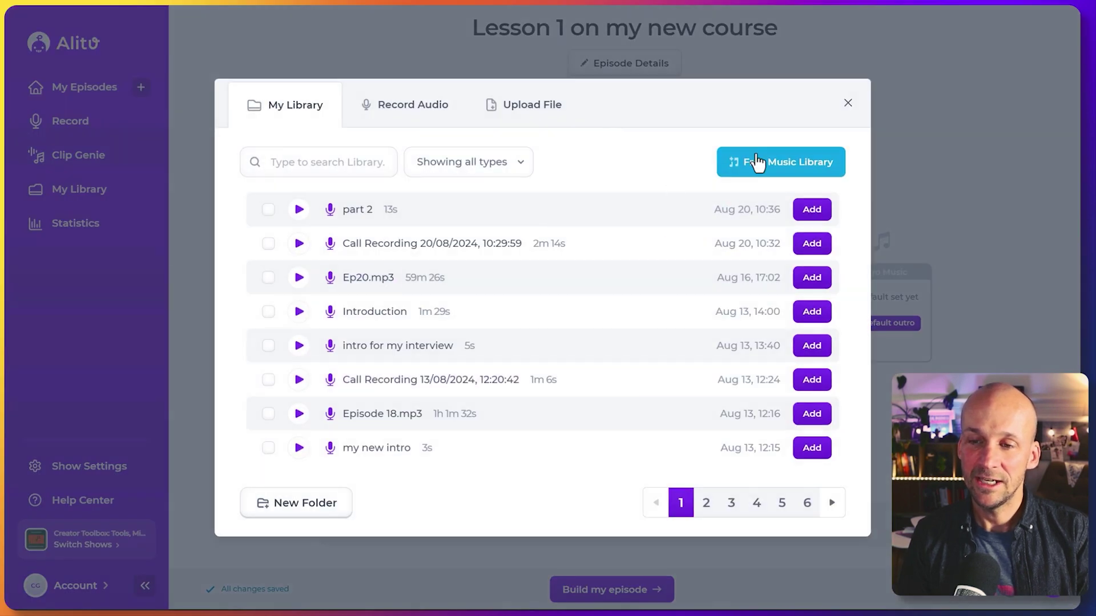
left_click(401, 107)
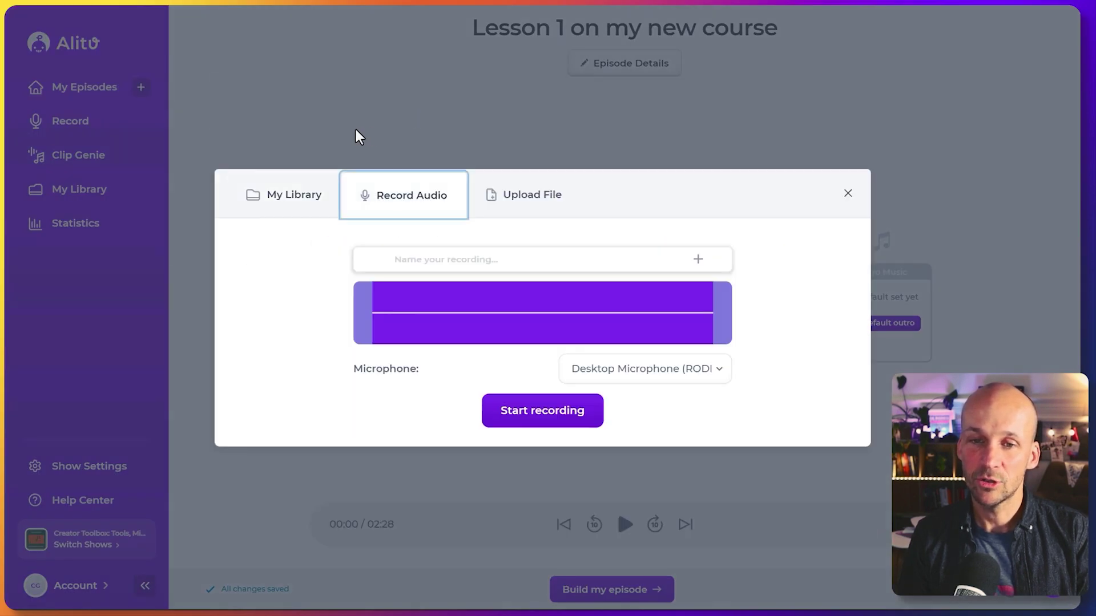
left_click(848, 193)
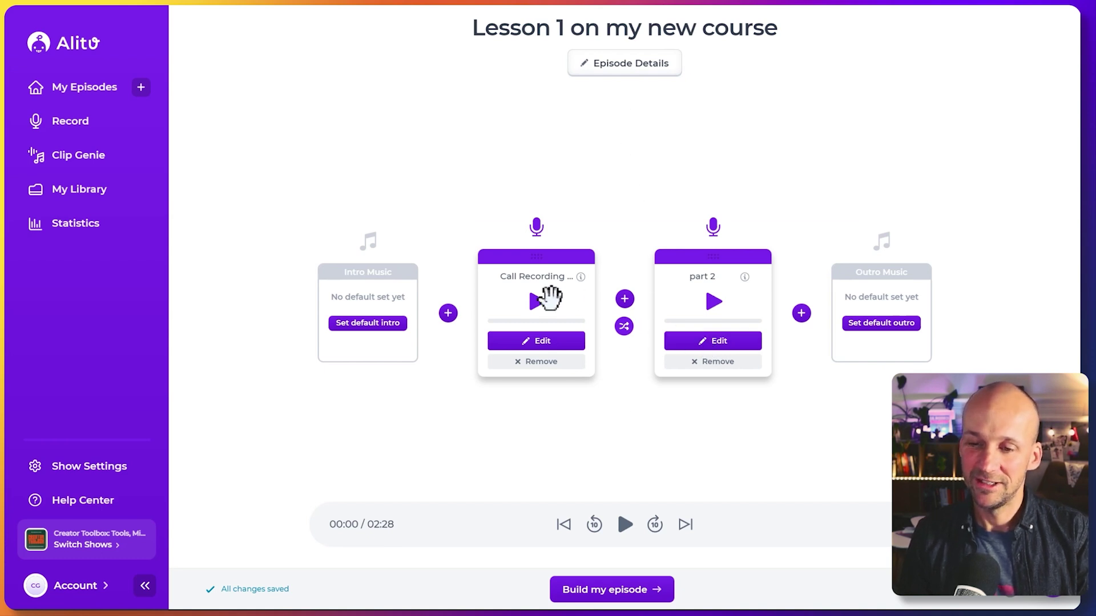
- Apply the magic filters to the call recording, then cut the final 22 seconds from 01:51
left_click(544, 341)
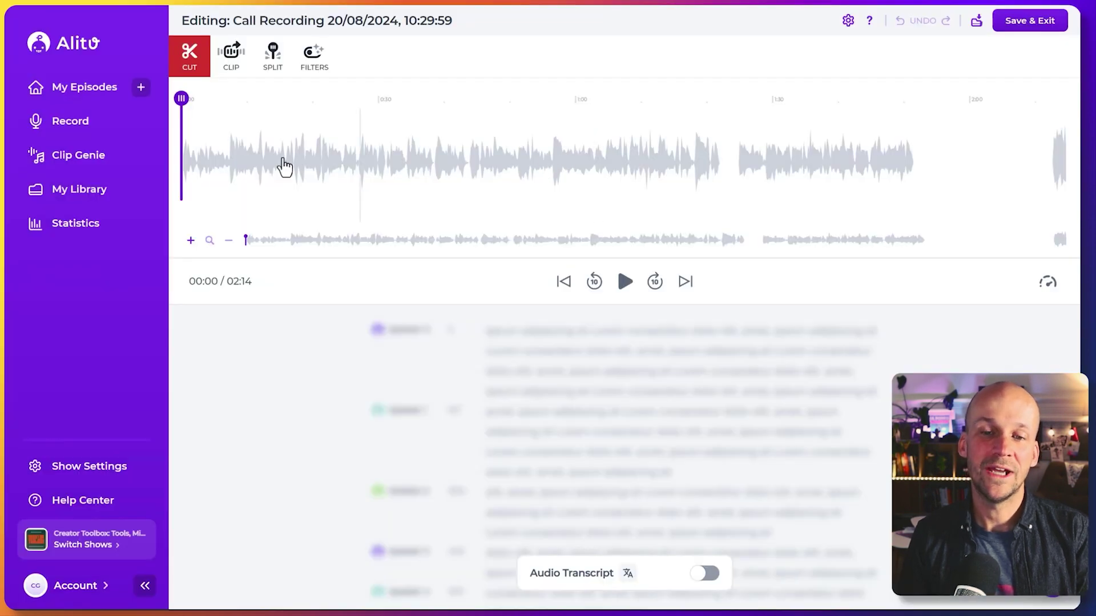
left_click(317, 60)
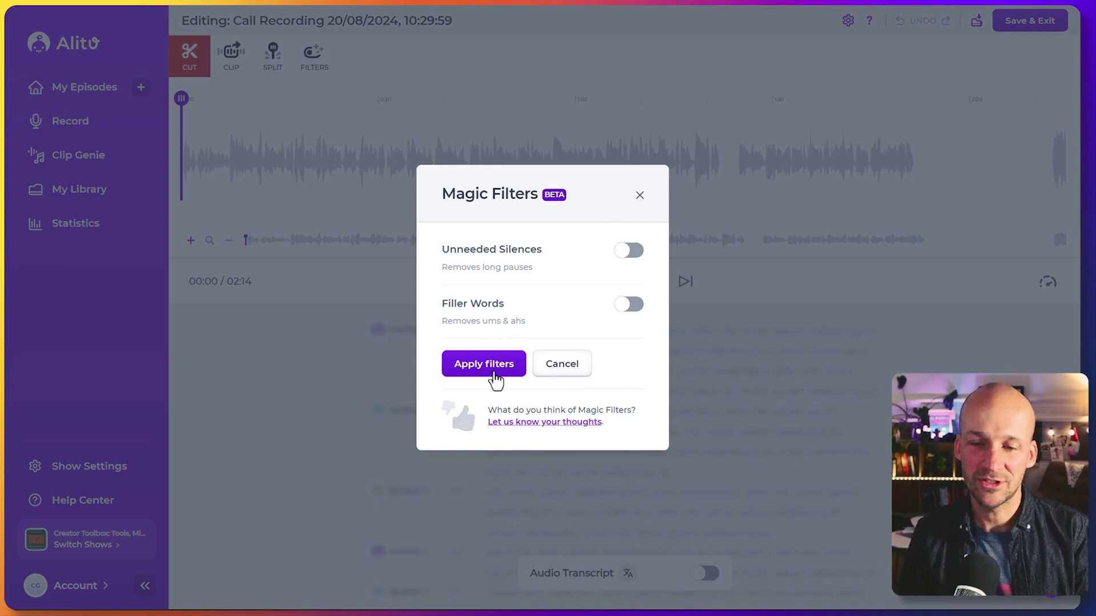
left_click(639, 198)
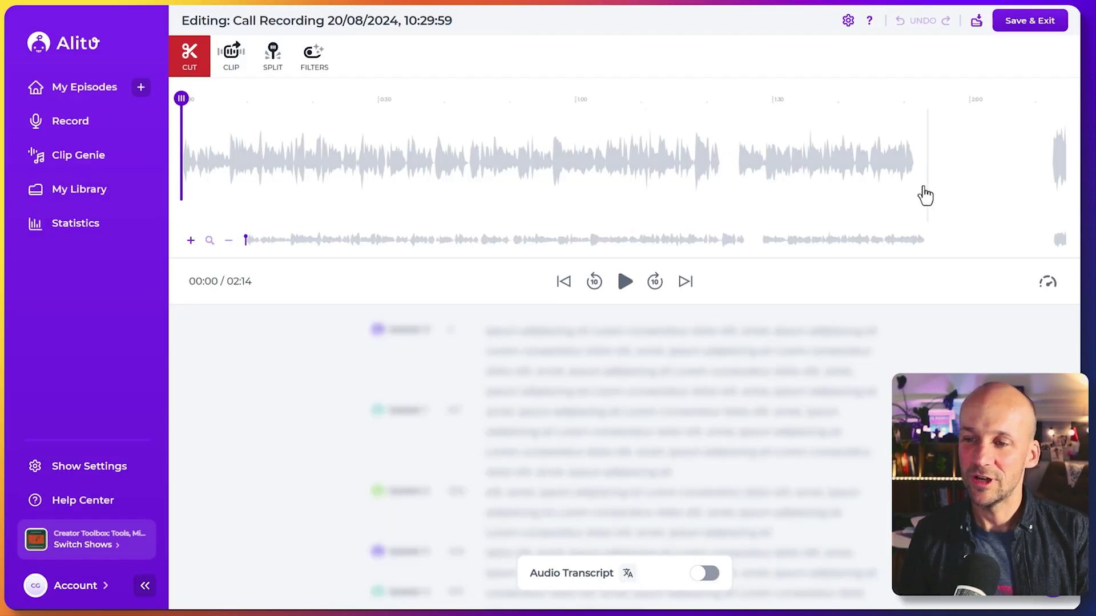
left_click_drag(916, 187, 1054, 180)
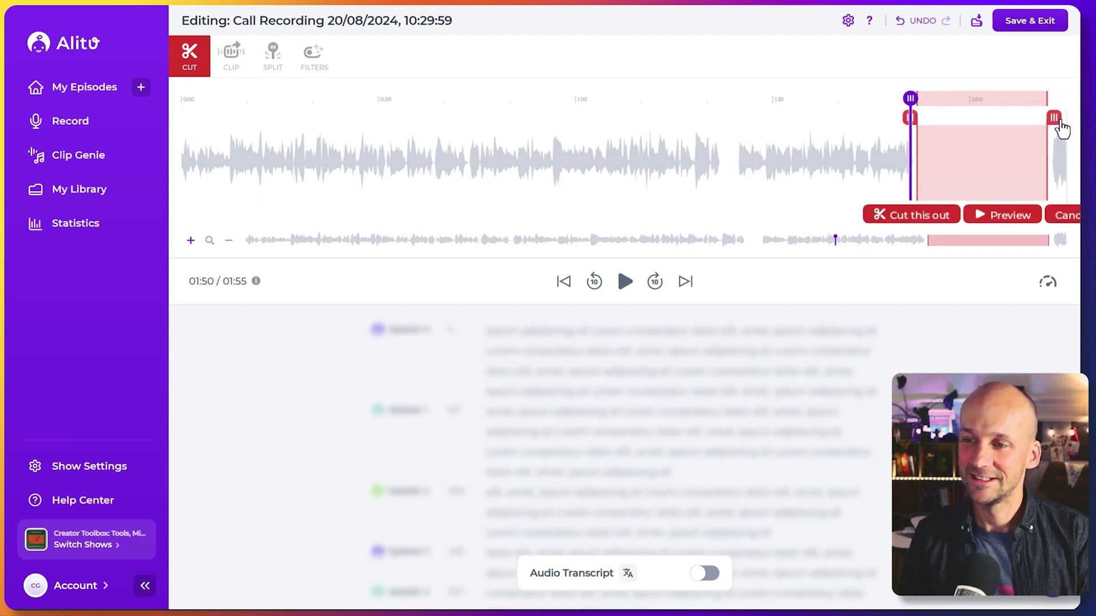
left_click_drag(1053, 117, 1067, 117)
left_click(891, 216)
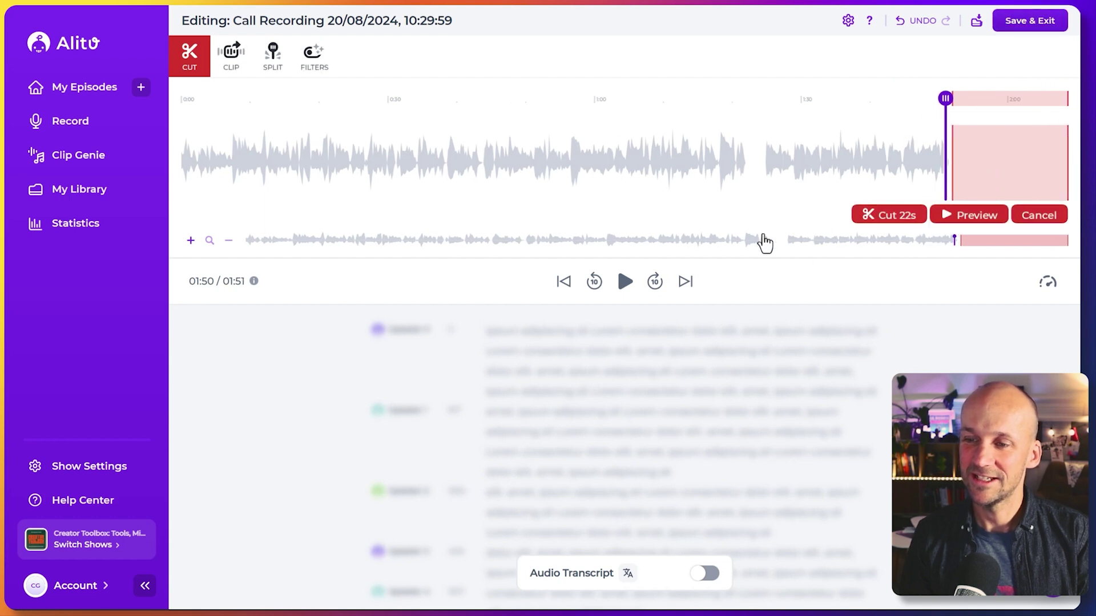
- Cut a tiny sliver at 0:00 and save the 1:51 call recording back to the episode
left_click(192, 240)
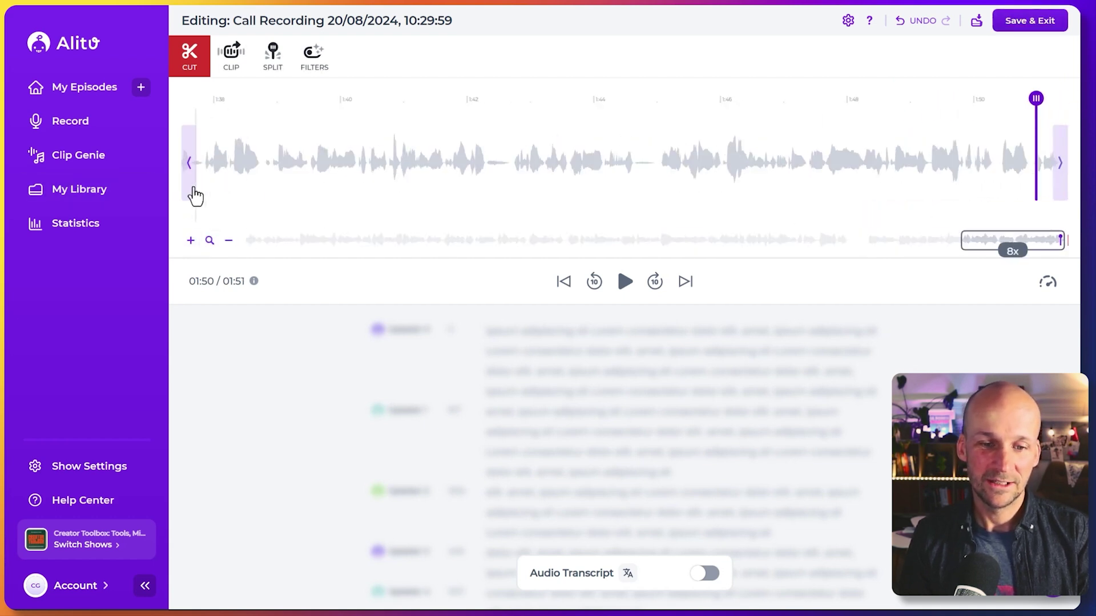
left_click(189, 191)
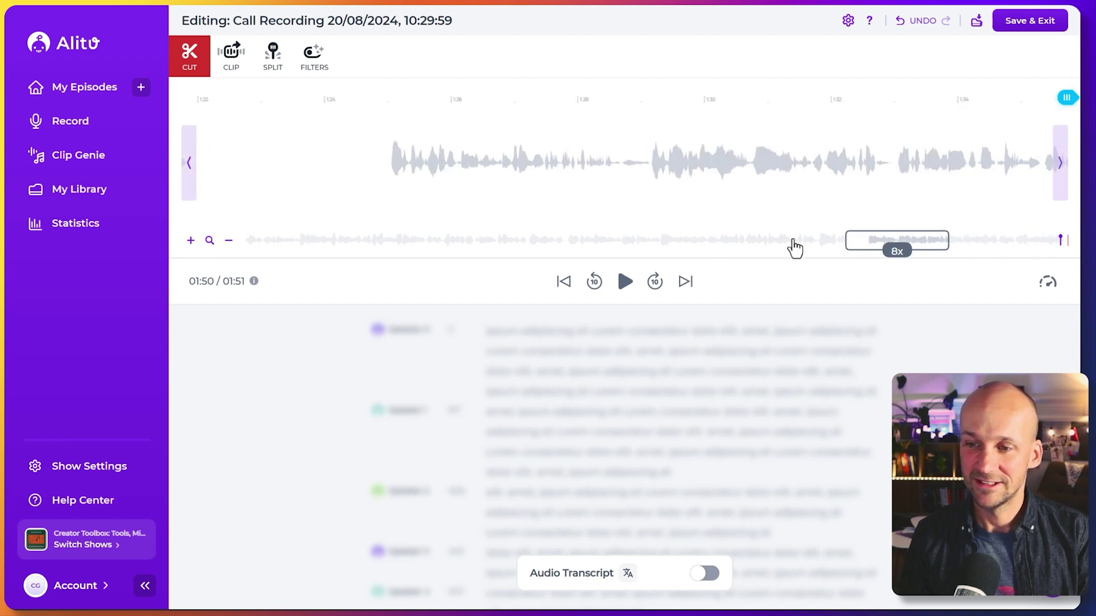
left_click_drag(865, 242, 174, 191)
left_click(181, 131)
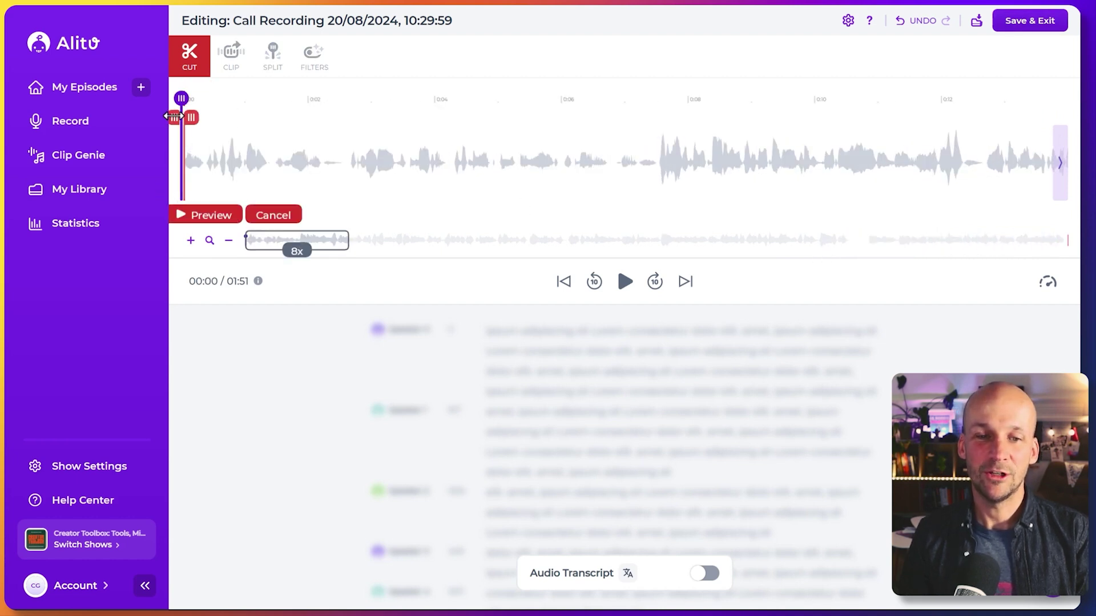
left_click_drag(173, 117, 192, 117)
key("Delete")
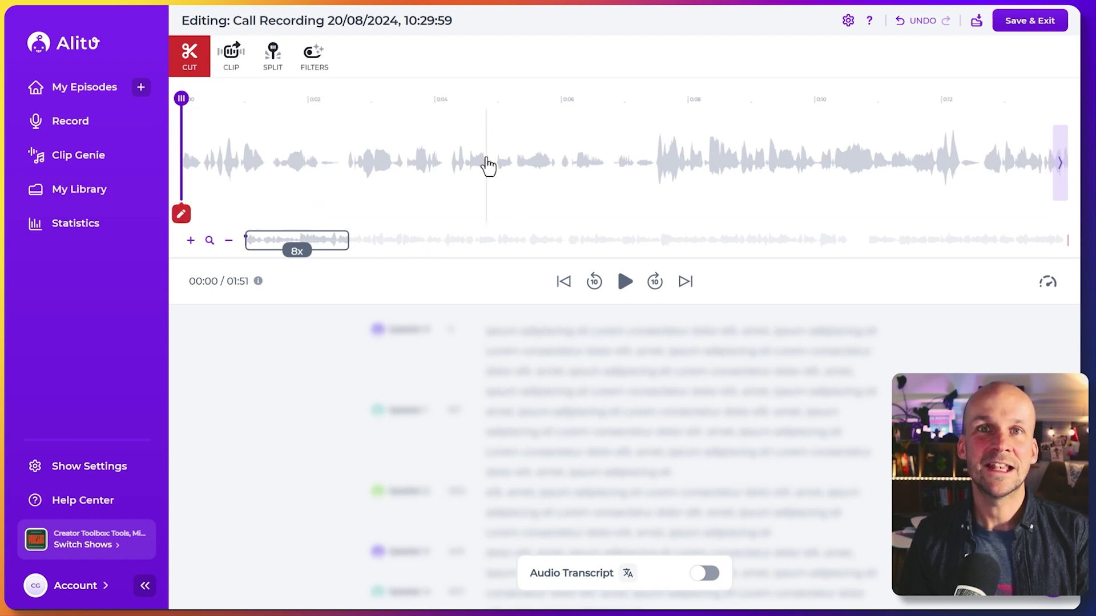
left_click(1027, 23)
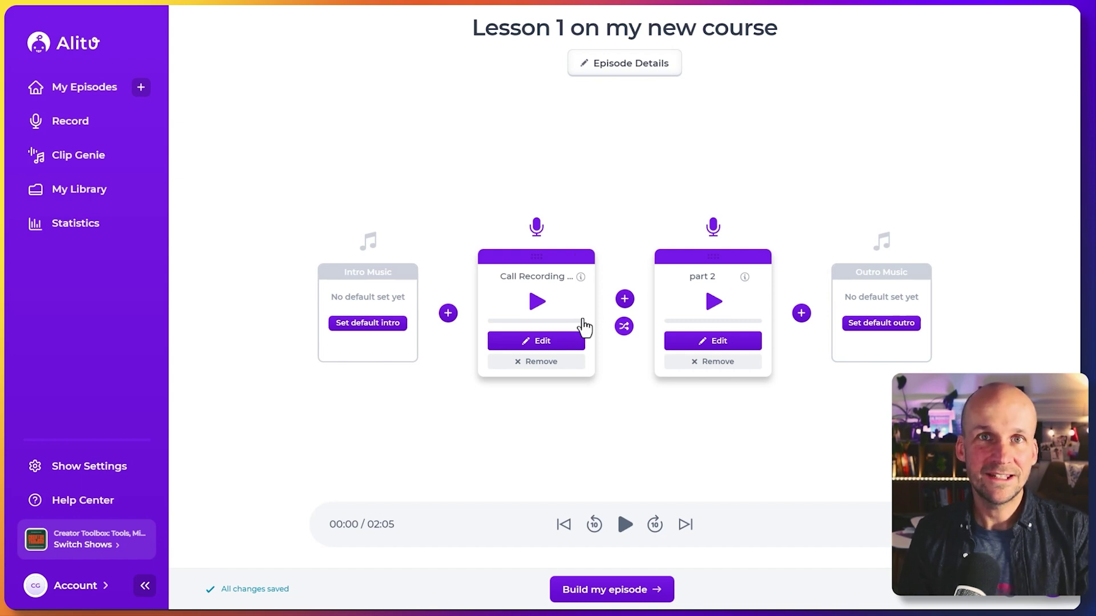
- Build the 'Lesson 1 on my new course' episode until it shows Ready on My Episodes
left_click(604, 594)
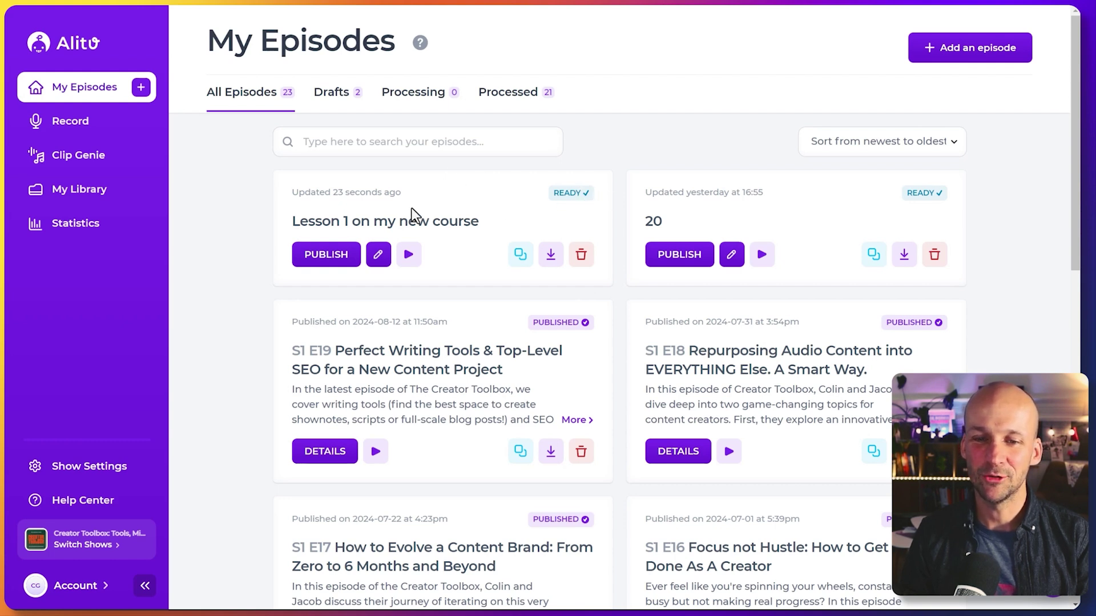
- Open the Lesson 1 publish page and bring the Download episode section into view
left_click(341, 257)
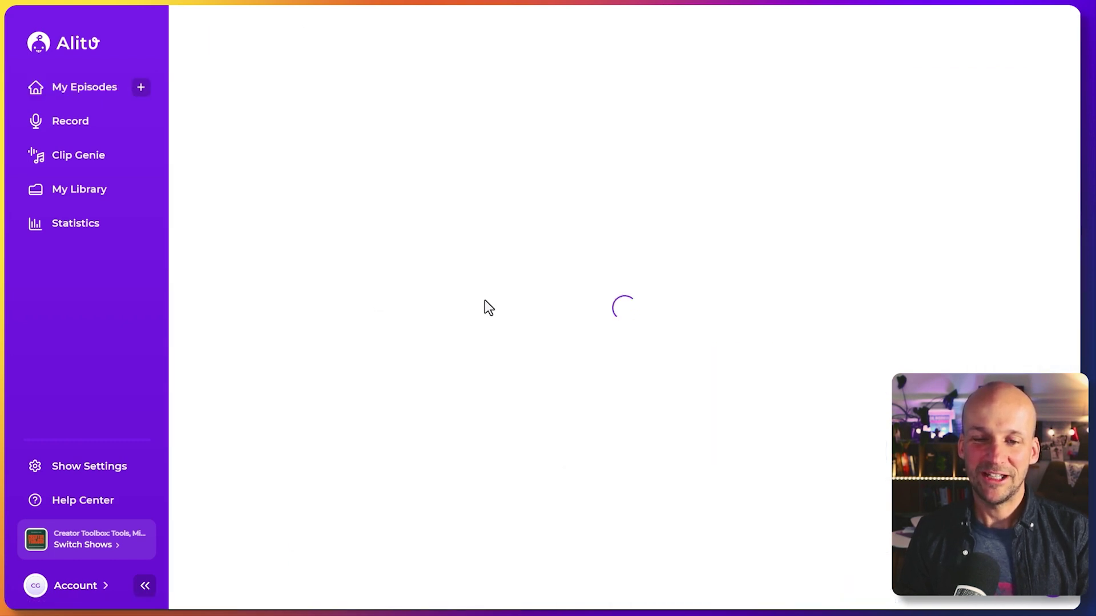
scroll(484, 186, "down", 6)
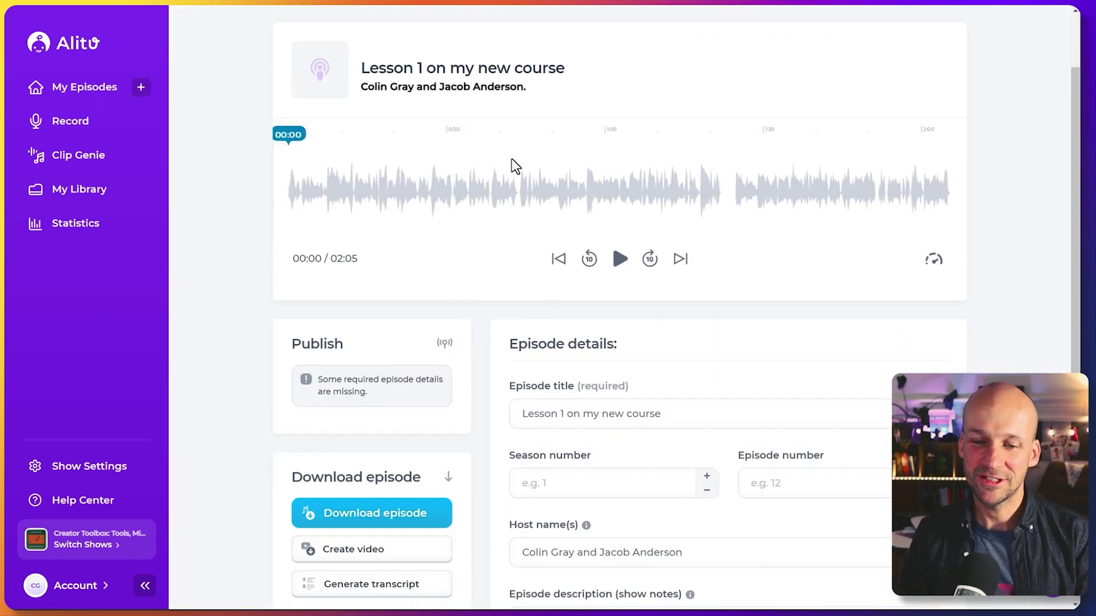